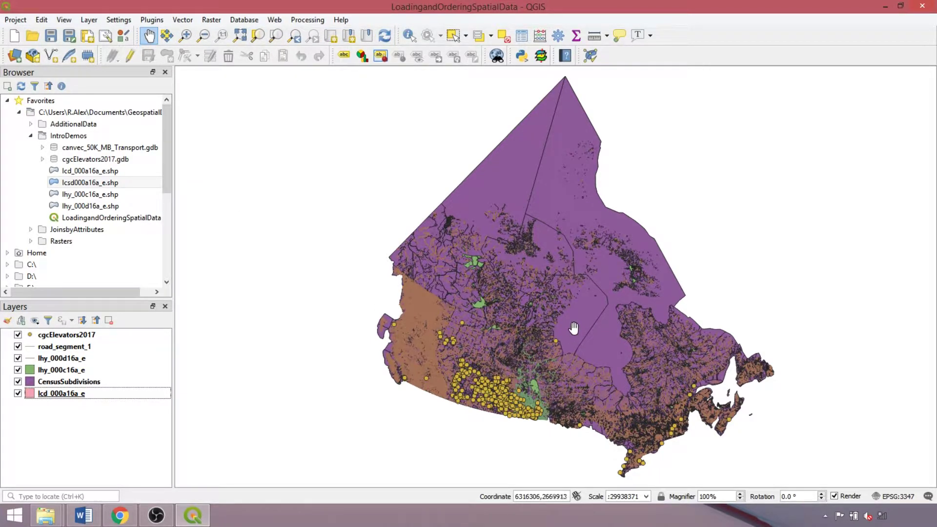
- Pan, zoom in on a region and out again, then return to the full extent of all layers
{"action": "mouse_move", "coordinate": [573, 326]}
{"action": "left_mouse_down"}
{"action": "mouse_move", "coordinate": [569, 312]}
{"action": "mouse_move", "coordinate": [477, 335]}
{"action": "mouse_move", "coordinate": [569, 334]}
{"action": "mouse_move", "coordinate": [566, 268]}
{"action": "mouse_move", "coordinate": [564, 323]}
{"action": "left_mouse_up"}
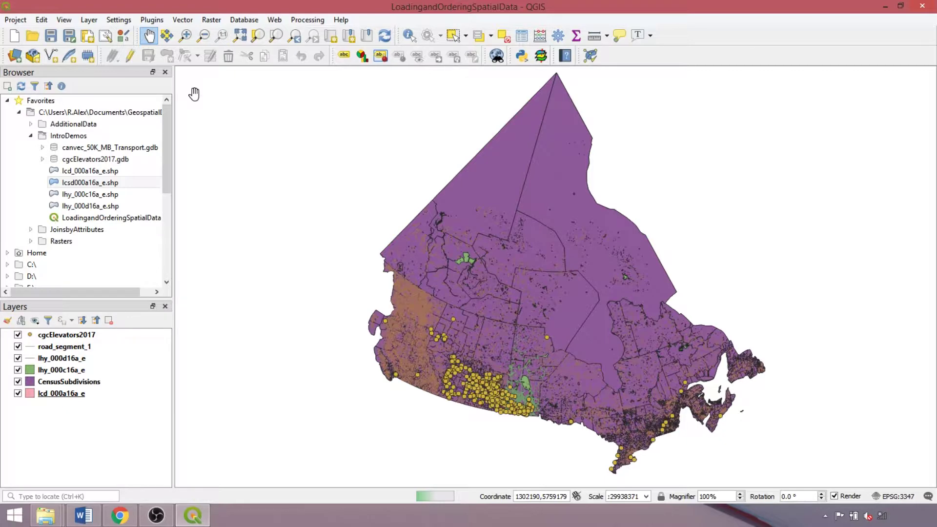
{"action": "key", "text": "ctrl+alt+plus"}
{"action": "mouse_move", "coordinate": [363, 249]}
{"action": "left_mouse_down"}
{"action": "mouse_move", "coordinate": [479, 401]}
{"action": "mouse_move", "coordinate": [525, 427]}
{"action": "mouse_move", "coordinate": [581, 429]}
{"action": "left_mouse_up"}
{"action": "left_click_drag", "start_coordinate": [566, 291], "coordinate": [600, 324]}
{"action": "left_click", "coordinate": [204, 36]}
{"action": "left_click_drag", "start_coordinate": [303, 94], "coordinate": [743, 411]}
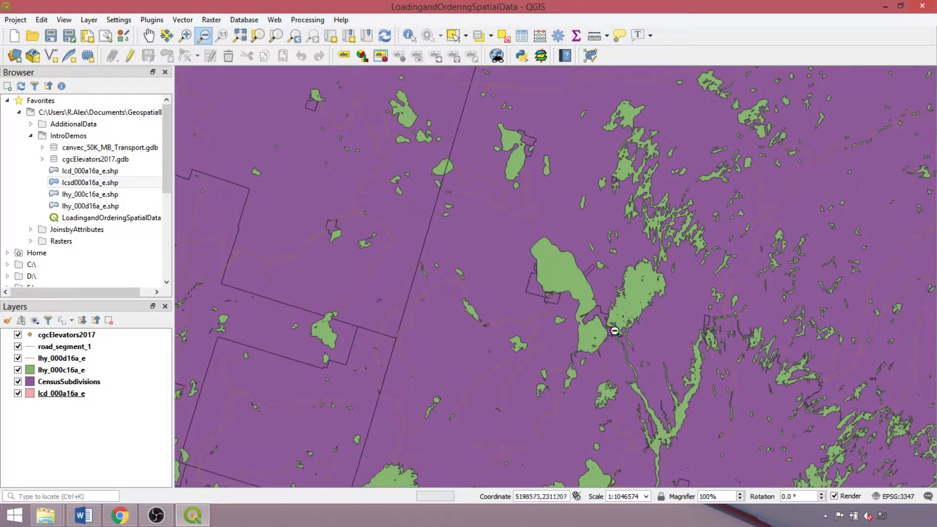
{"action": "left_click_drag", "start_coordinate": [537, 297], "coordinate": [554, 314]}
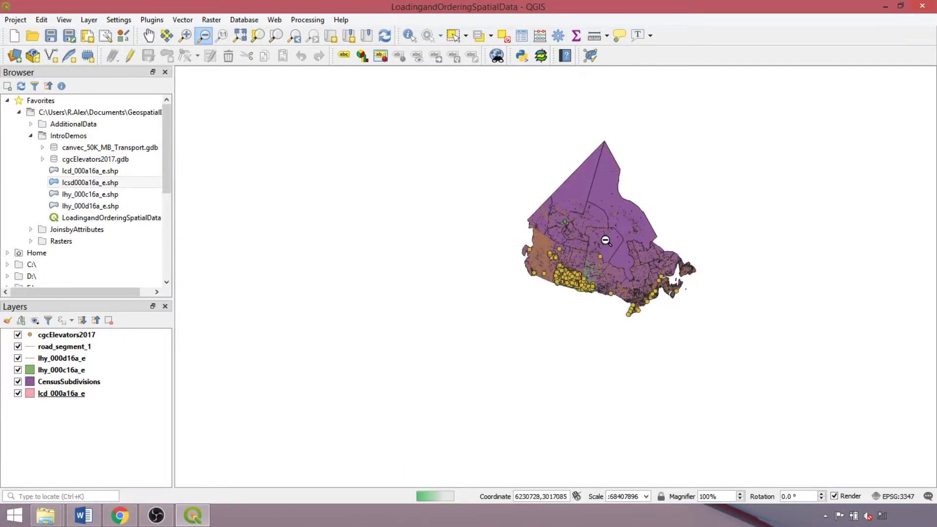
{"action": "scroll", "coordinate": [604, 240], "scroll_direction": "up", "scroll_amount": 3}
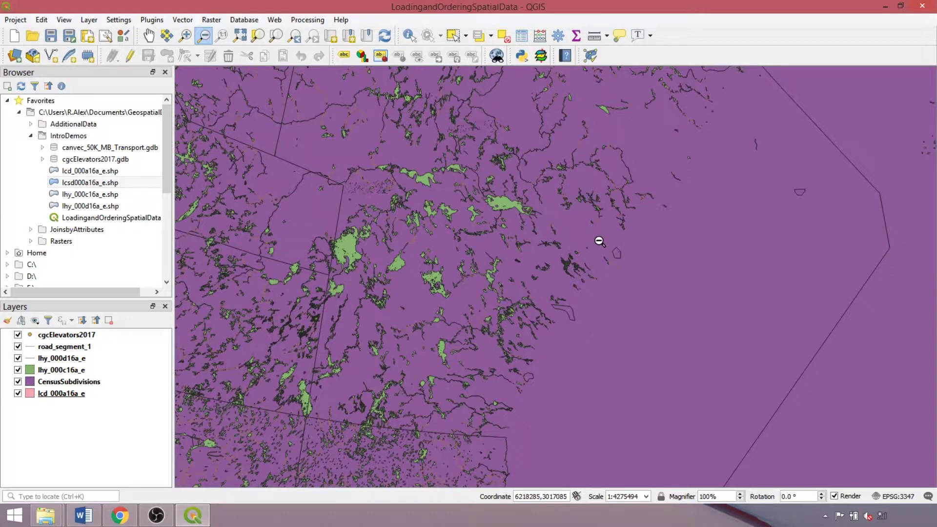
{"action": "left_click", "coordinate": [240, 41]}
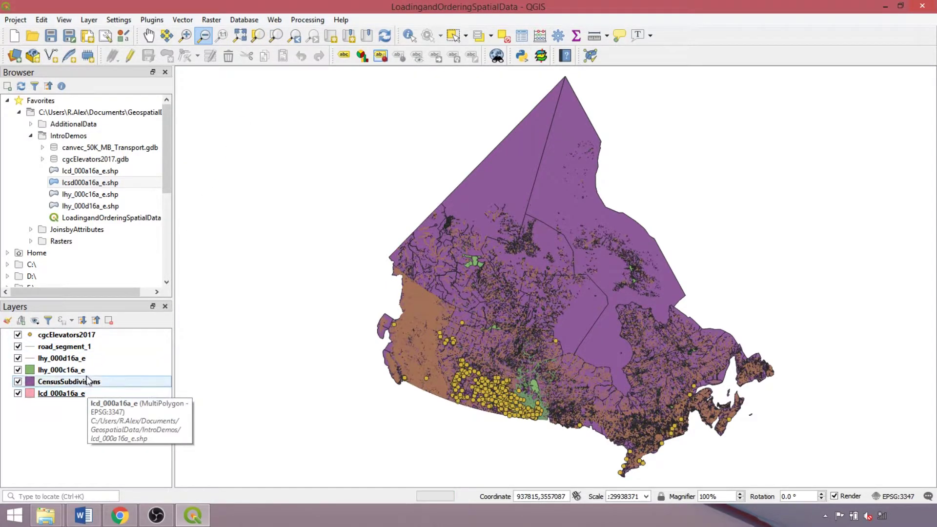
- Zoom to road_segment_1, step through zoom history to full extent, then box-zoom onto the Maritimes
{"action": "left_click", "coordinate": [90, 348]}
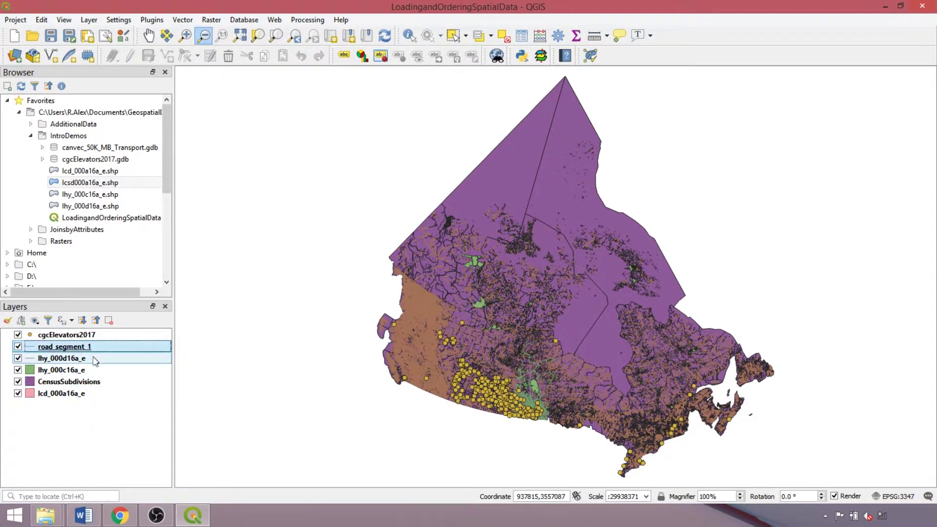
{"action": "left_click", "coordinate": [279, 38]}
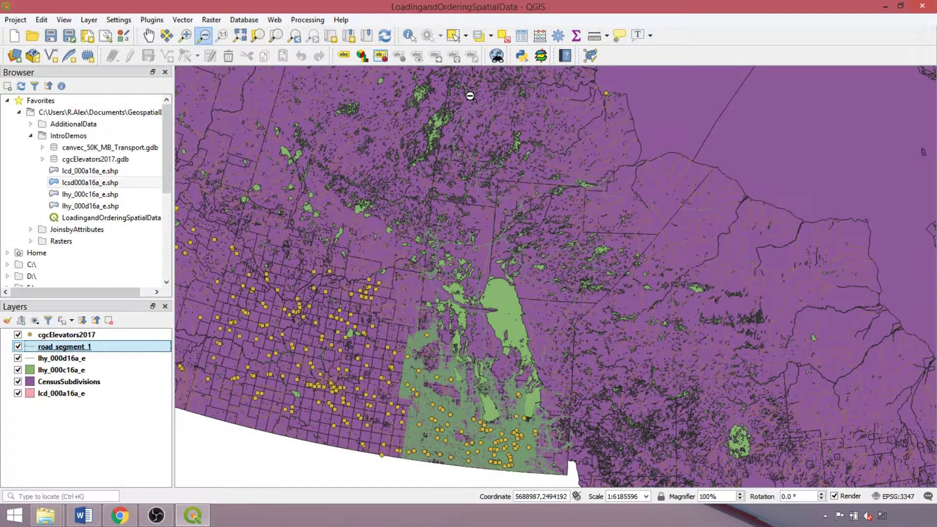
{"action": "left_click", "coordinate": [296, 39]}
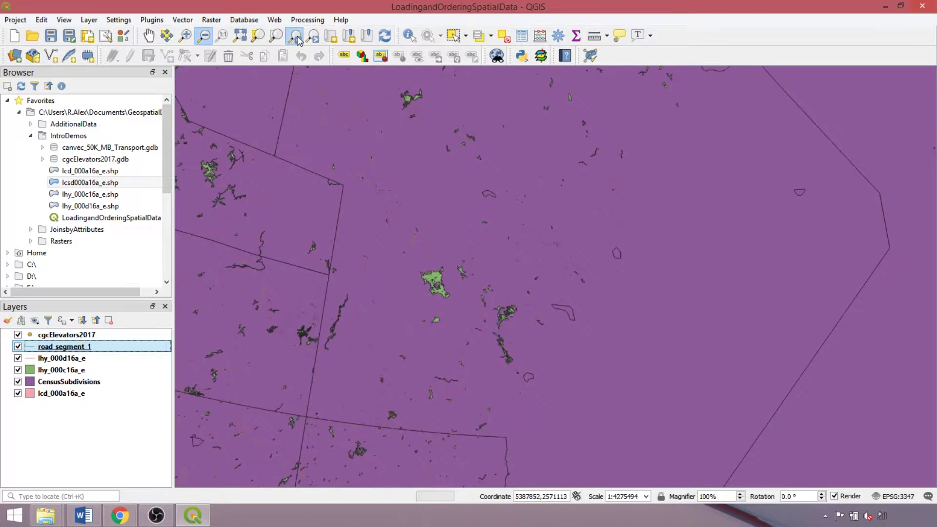
{"action": "left_click", "coordinate": [297, 39]}
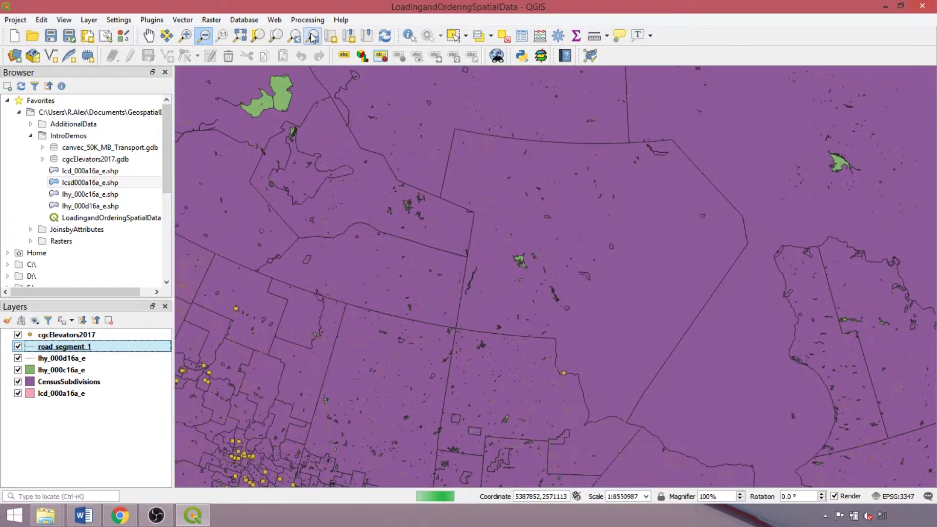
{"action": "left_click", "coordinate": [312, 38]}
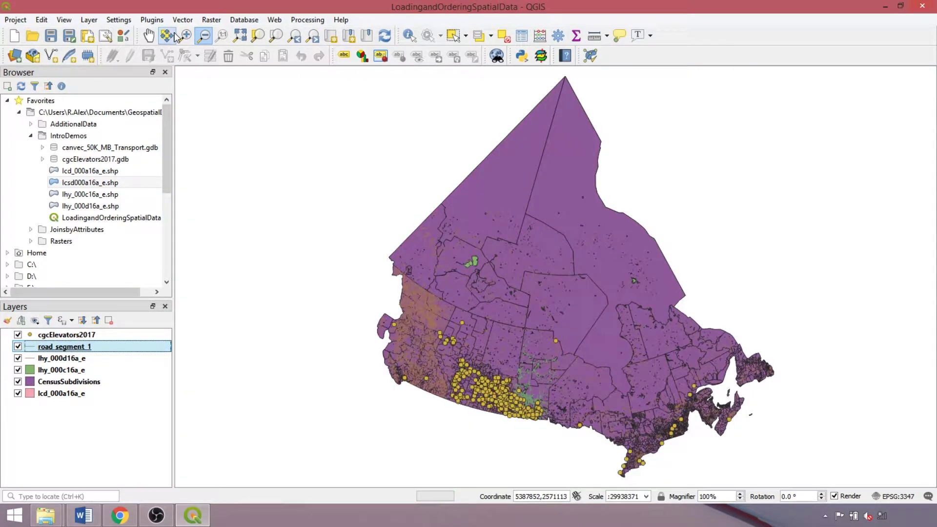
{"action": "left_click", "coordinate": [185, 35]}
{"action": "left_click_drag", "start_coordinate": [700, 336], "coordinate": [774, 435]}
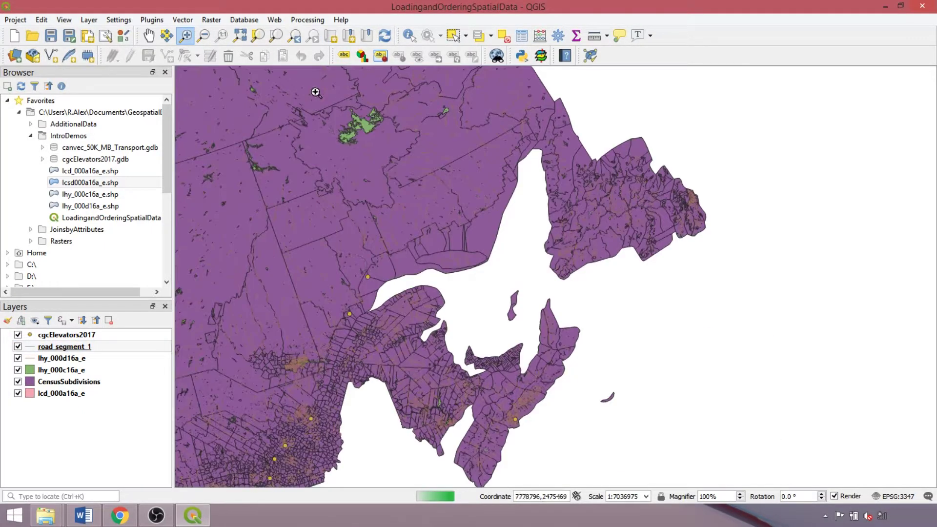
- Add a new spatial bookmark for the current extent named Maritimes
{"action": "left_click", "coordinate": [347, 36]}
{"action": "left_click", "coordinate": [367, 35]}
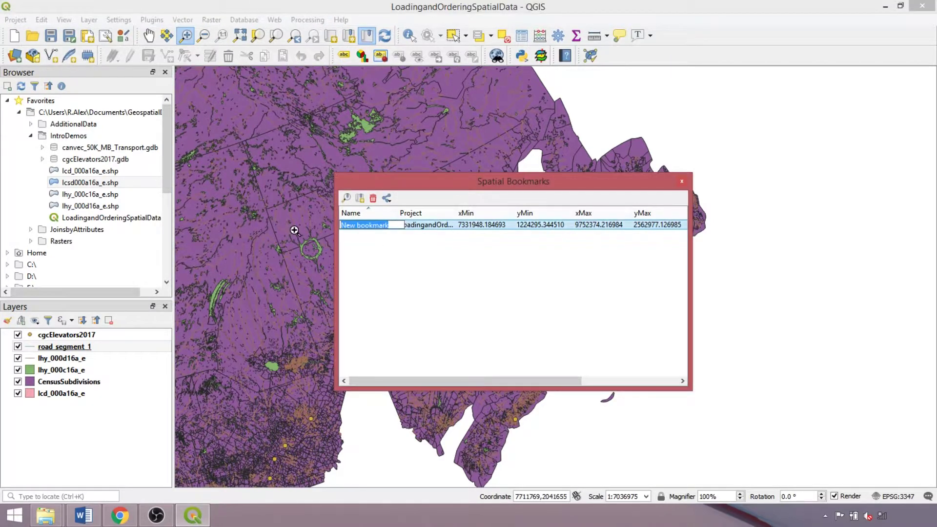
{"action": "type", "text": "Maritimes"}
{"action": "key", "text": "Return"}
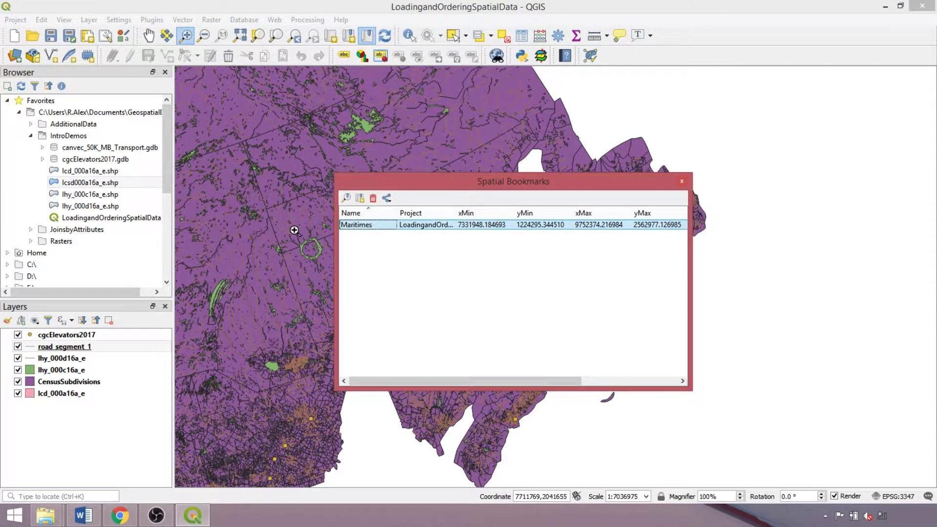
{"action": "left_click", "coordinate": [682, 181]}
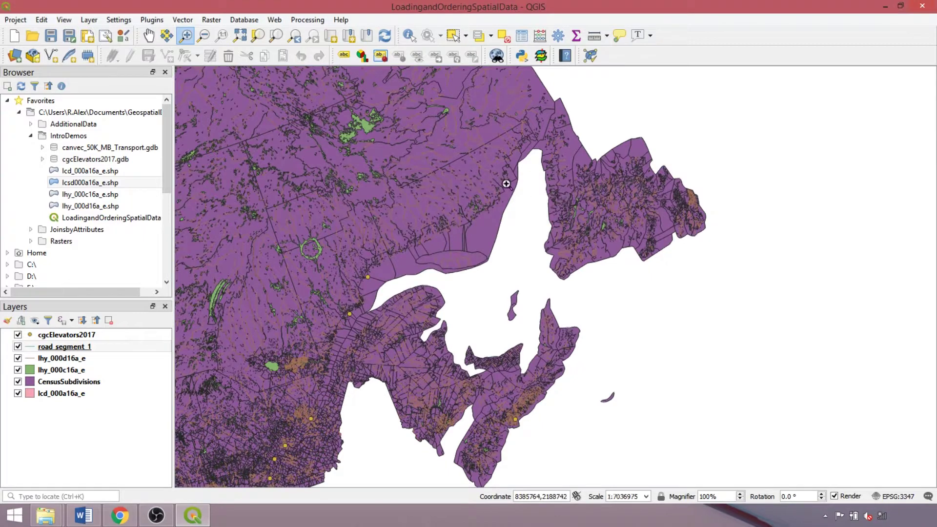
- Zoom away, then return the map to the Maritimes bookmark
{"action": "scroll", "coordinate": [513, 186], "scroll_direction": "down", "scroll_amount": 2}
{"action": "scroll", "coordinate": [236, 101], "scroll_direction": "up", "scroll_amount": 3}
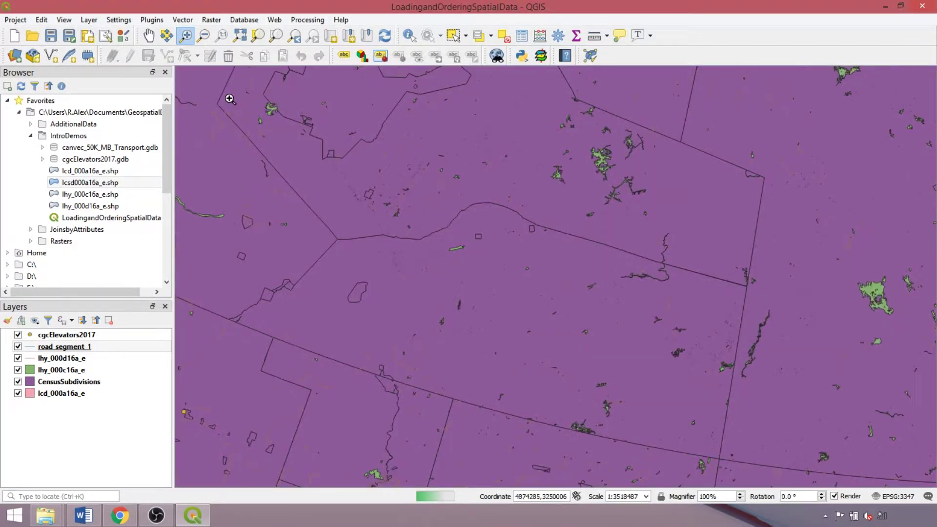
{"action": "scroll", "coordinate": [230, 99], "scroll_direction": "up", "scroll_amount": 2}
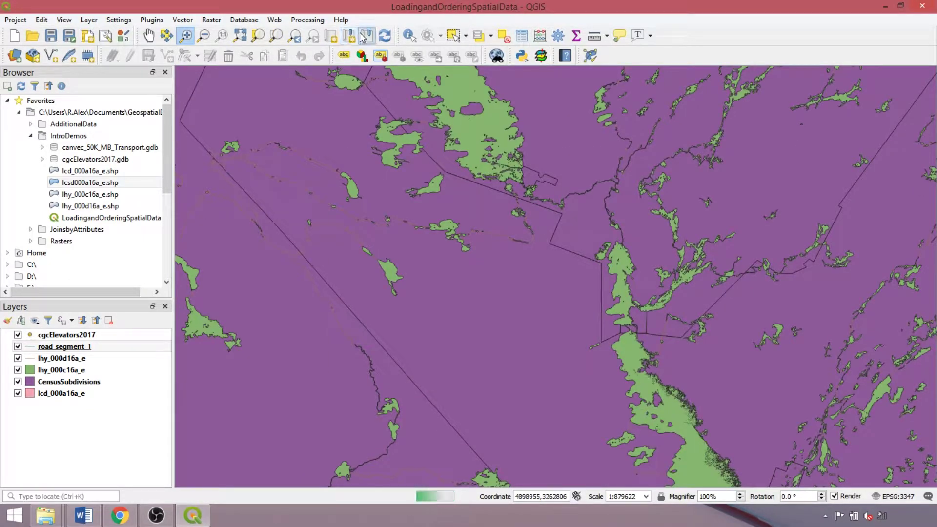
{"action": "left_click", "coordinate": [363, 37]}
{"action": "left_click", "coordinate": [352, 207]}
{"action": "left_click", "coordinate": [342, 181]}
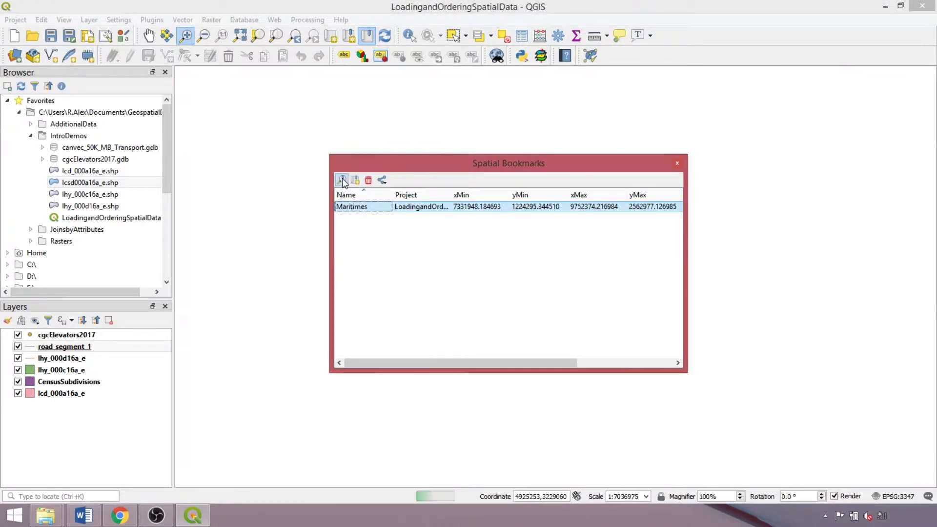
{"action": "left_click", "coordinate": [677, 163]}
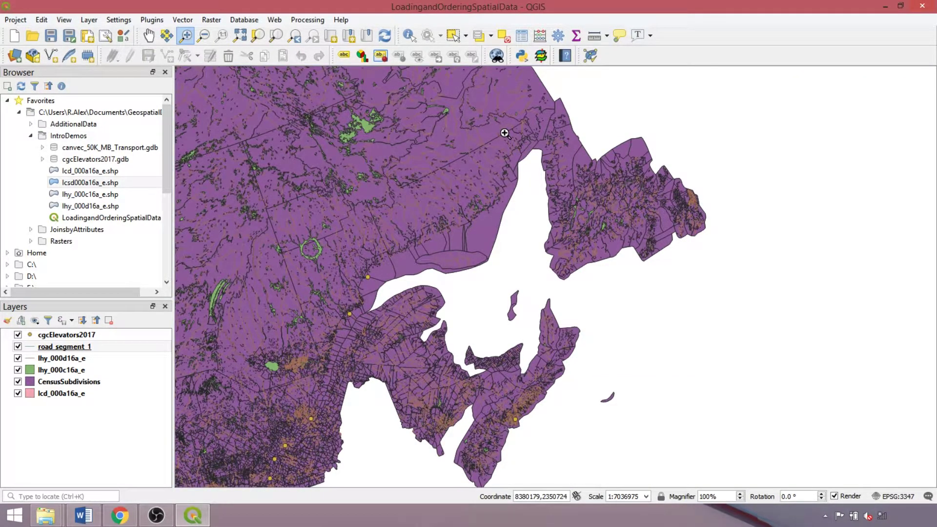
- Group the top four layers into a new group named Grouping and zoom to full extent
{"action": "left_click", "coordinate": [94, 372]}
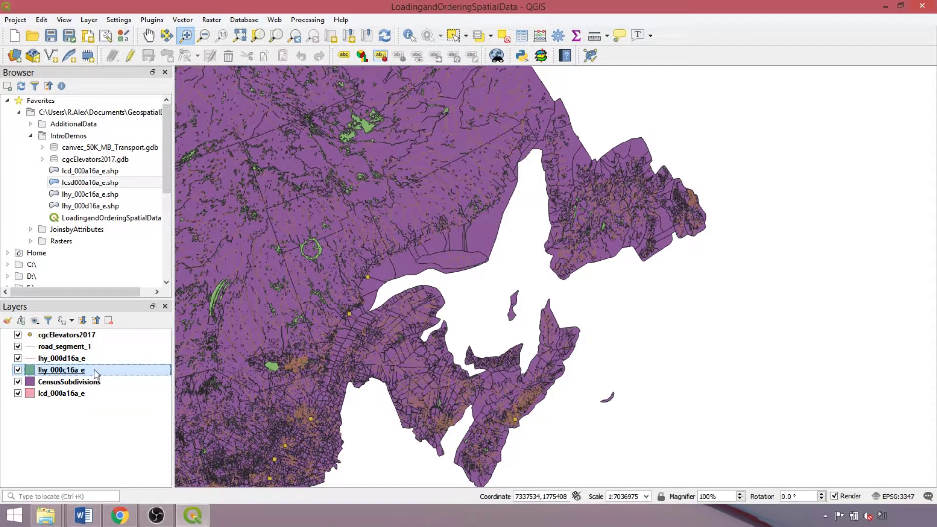
{"action": "left_click", "coordinate": [107, 336], "text": "shift"}
{"action": "right_click", "coordinate": [108, 337]}
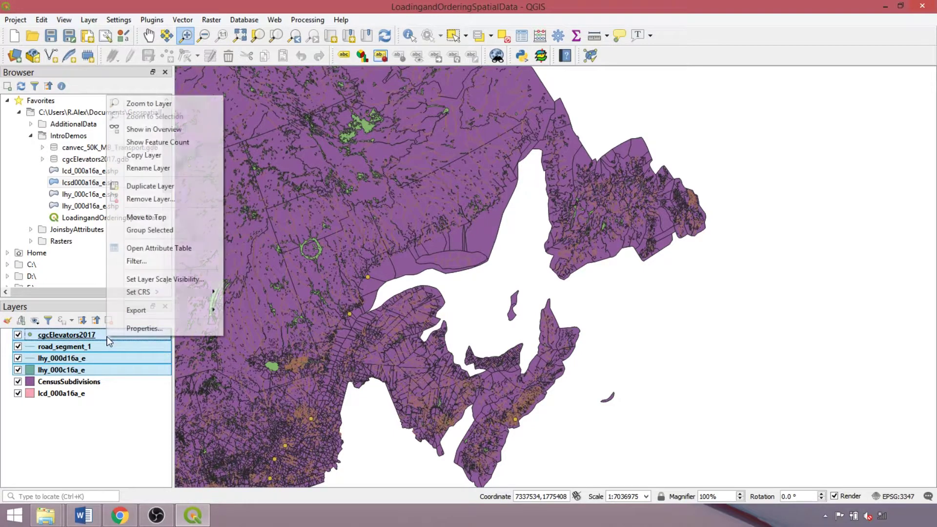
{"action": "left_click", "coordinate": [155, 229]}
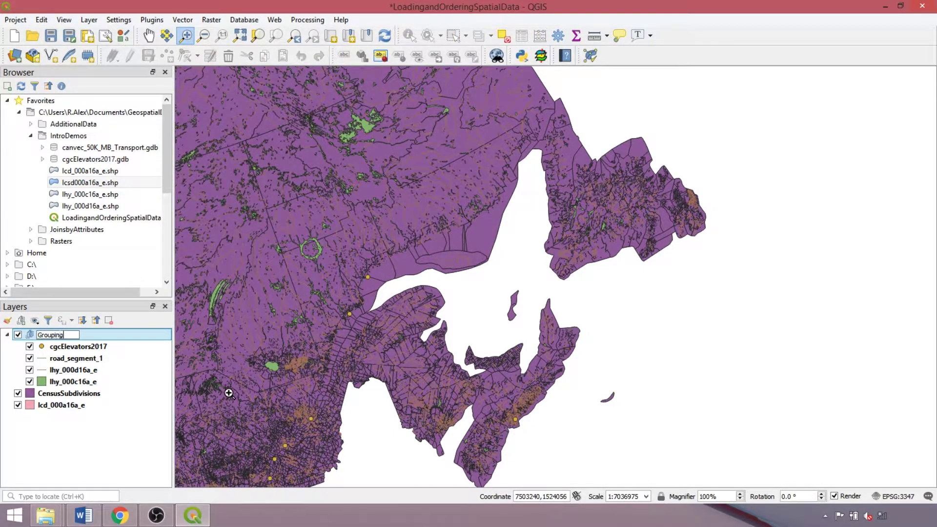
{"action": "key", "text": "Return"}
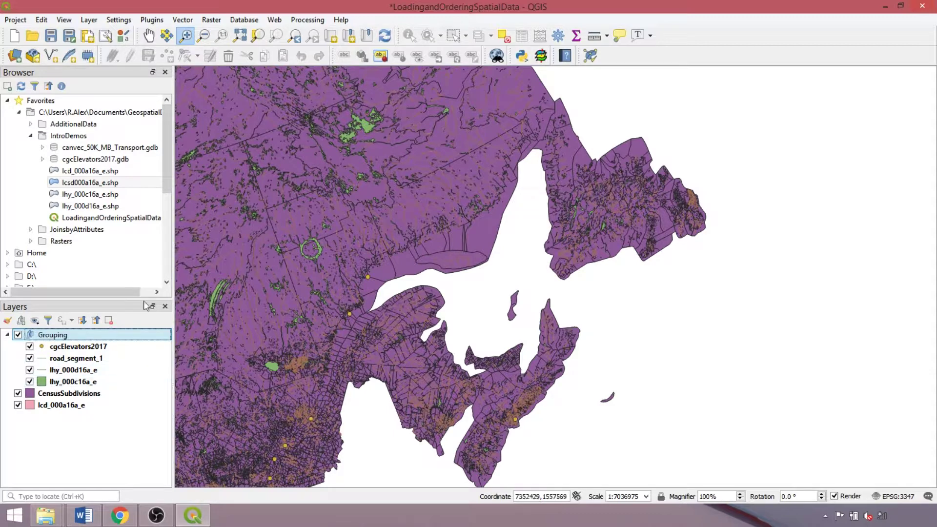
{"action": "left_click", "coordinate": [239, 35]}
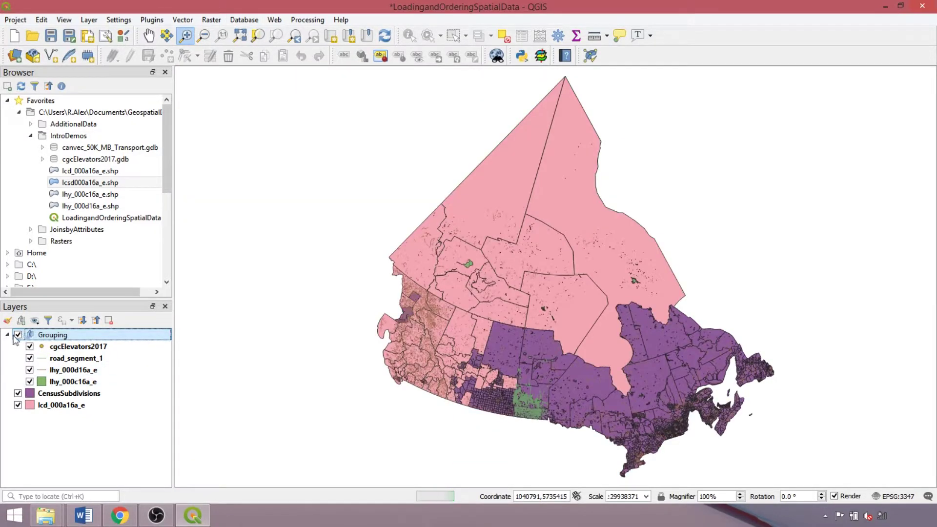
- Toggle Grouping and then cgcElevators2017 off and back on
{"action": "left_click", "coordinate": [18, 335]}
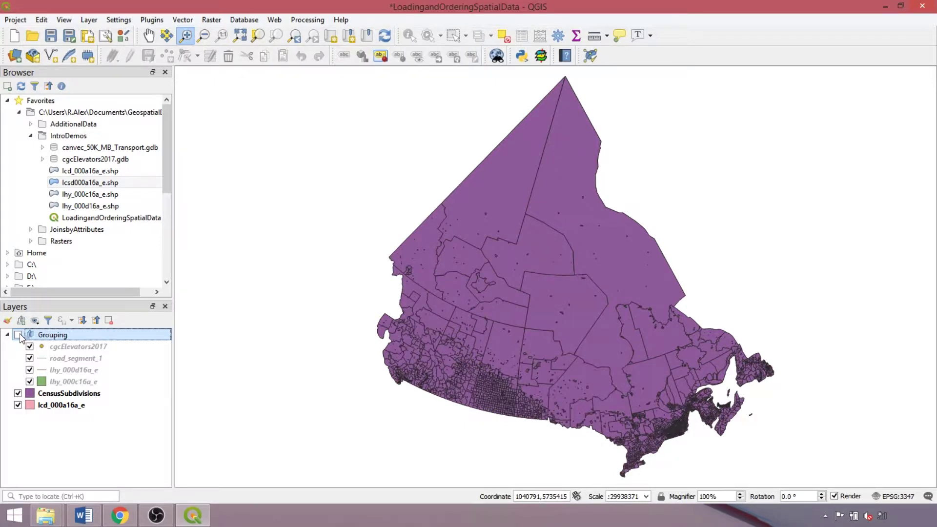
{"action": "left_click", "coordinate": [18, 334]}
{"action": "left_click", "coordinate": [30, 346]}
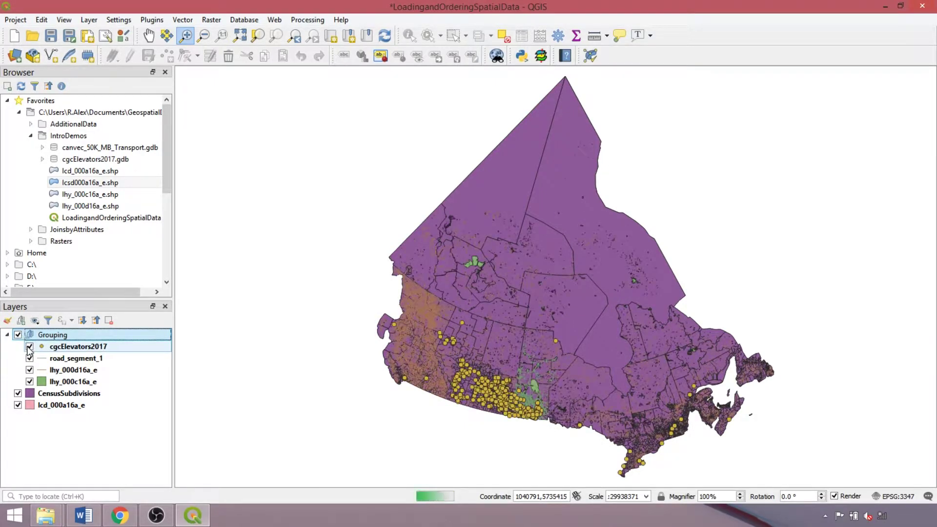
{"action": "left_click", "coordinate": [29, 347]}
{"action": "left_click", "coordinate": [29, 347]}
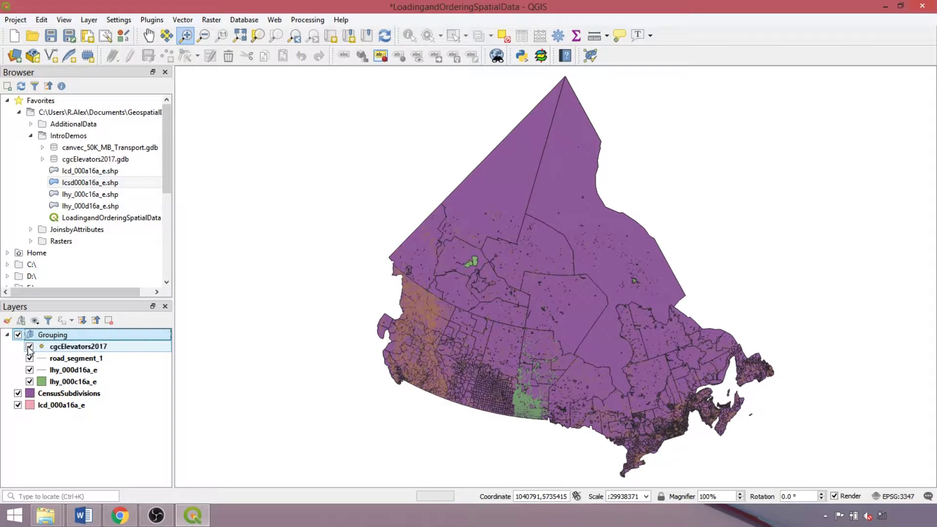
- Move cgcElevators2017 out of Grouping and back to its top, then hide and collapse Grouping
{"action": "right_click", "coordinate": [42, 348]}
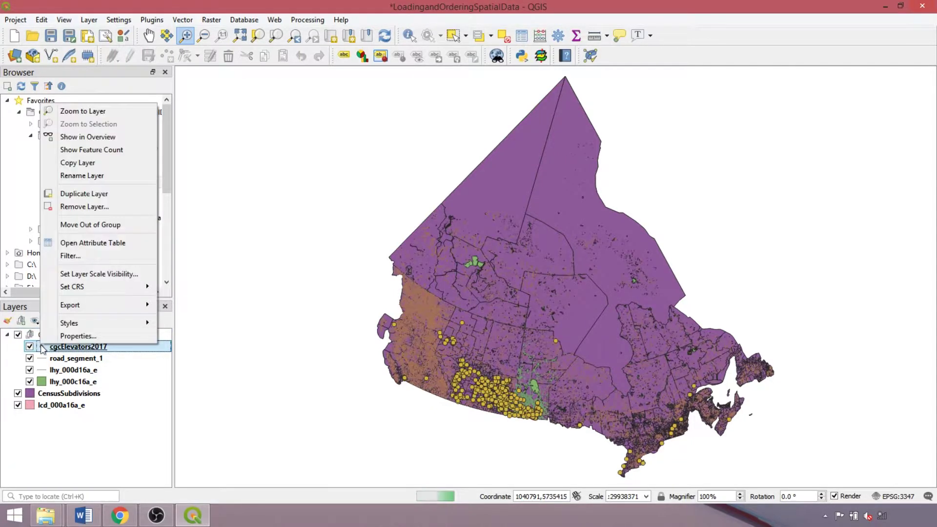
{"action": "left_click", "coordinate": [85, 225]}
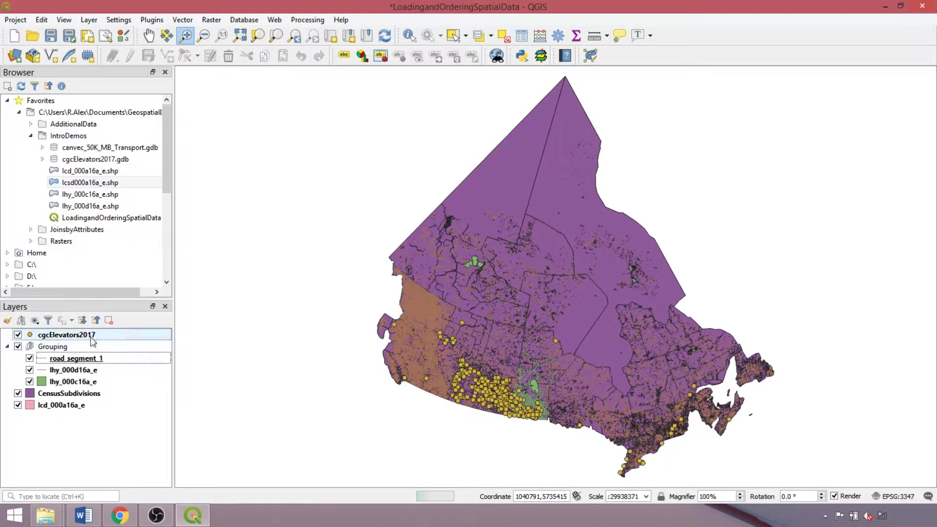
{"action": "left_click_drag", "start_coordinate": [91, 338], "coordinate": [137, 352]}
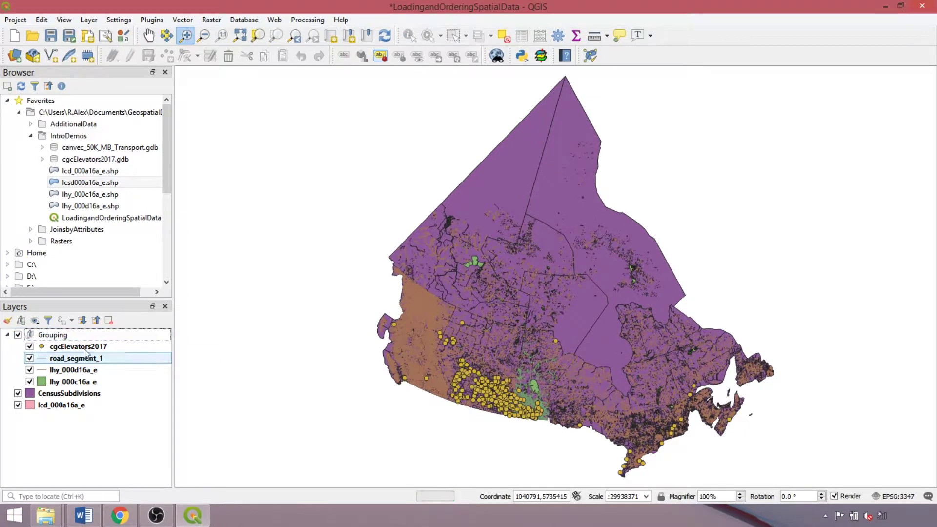
{"action": "left_click", "coordinate": [18, 334]}
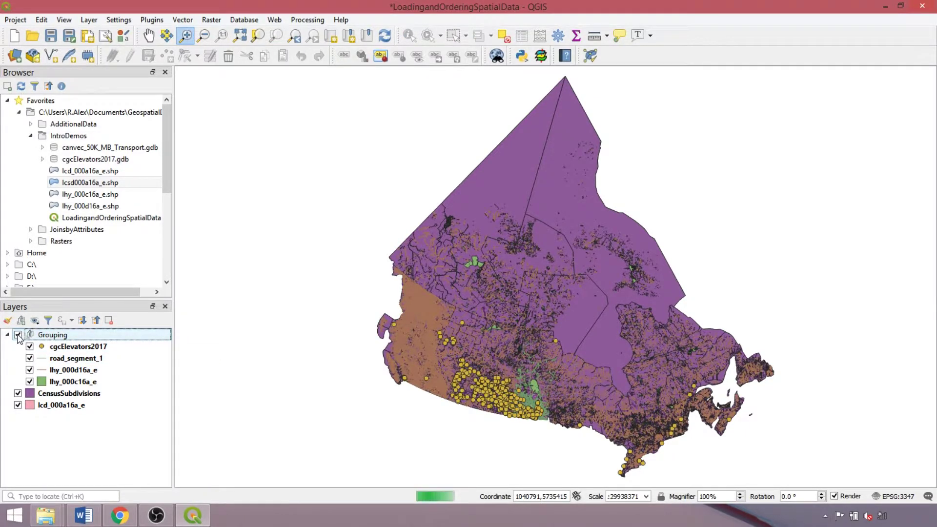
{"action": "left_click", "coordinate": [7, 334]}
- Hide CensusSubdivisions and select Ontario divisions on lcd_000a16a_e by clicks and a drawn box
{"action": "left_click", "coordinate": [59, 358]}
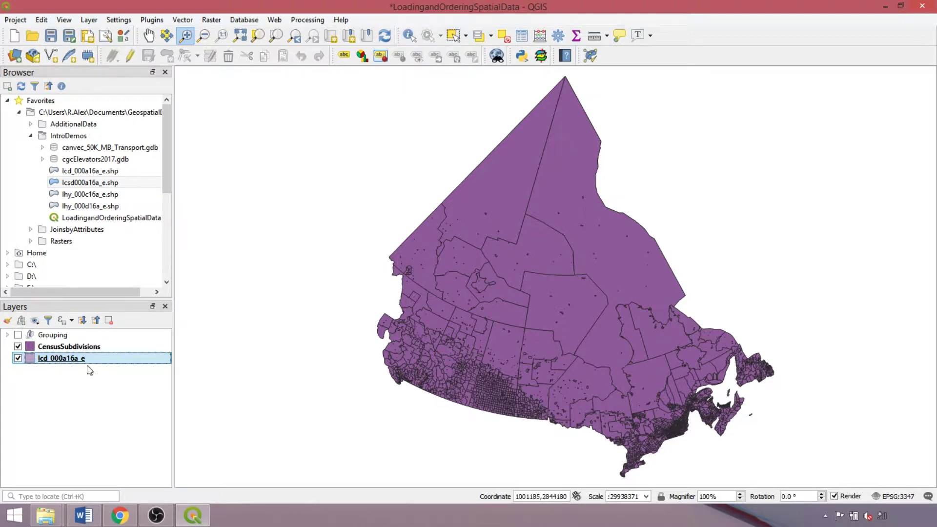
{"action": "left_click", "coordinate": [17, 347]}
{"action": "left_click", "coordinate": [455, 37]}
{"action": "scroll", "coordinate": [624, 433], "scroll_direction": "up", "scroll_amount": 1}
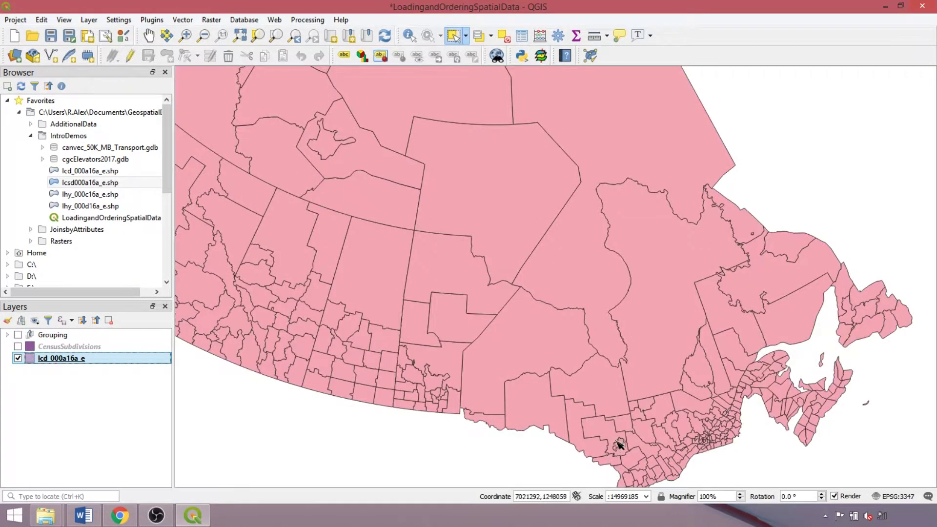
{"action": "left_click", "coordinate": [601, 393]}
{"action": "left_click", "coordinate": [543, 397]}
{"action": "left_click", "coordinate": [498, 365]}
{"action": "left_click", "coordinate": [487, 420]}
{"action": "left_click_drag", "start_coordinate": [485, 368], "coordinate": [601, 451]}
- Toggle divisions in and out of the selection, add an eastern block, then clear it all
{"action": "left_click", "coordinate": [498, 418], "text": "ctrl"}
{"action": "left_click", "coordinate": [498, 406], "text": "ctrl"}
{"action": "left_click", "coordinate": [496, 414], "text": "ctrl"}
{"action": "left_click", "coordinate": [496, 400], "text": "ctrl"}
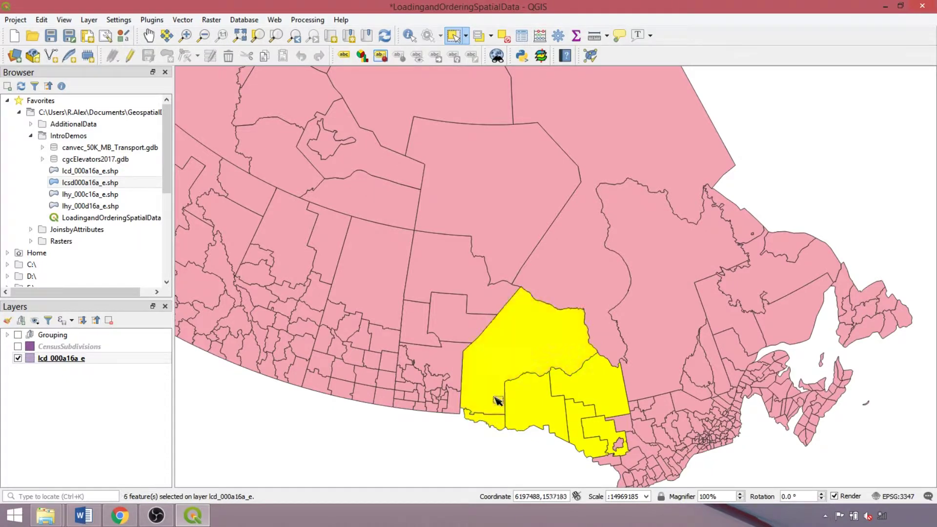
{"action": "left_click_drag", "start_coordinate": [482, 374], "coordinate": [537, 449]}
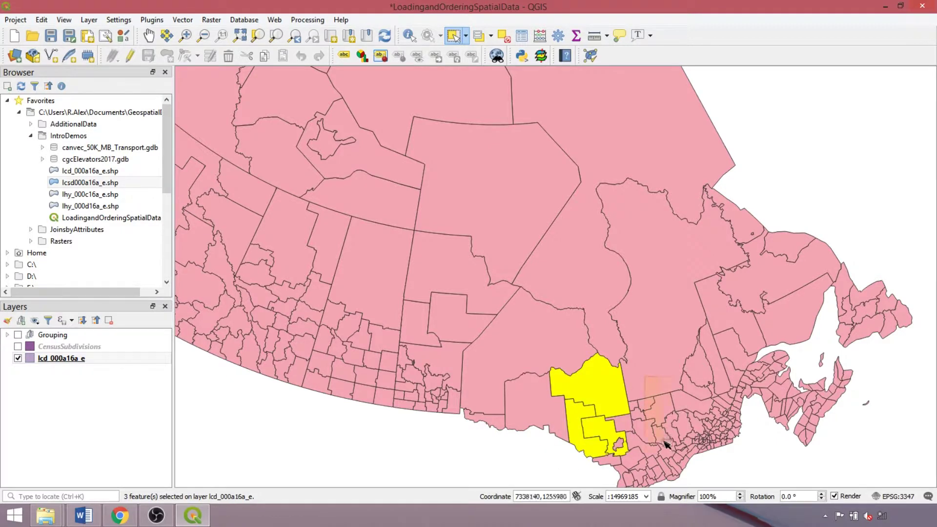
{"action": "left_click_drag", "start_coordinate": [665, 445], "coordinate": [740, 490]}
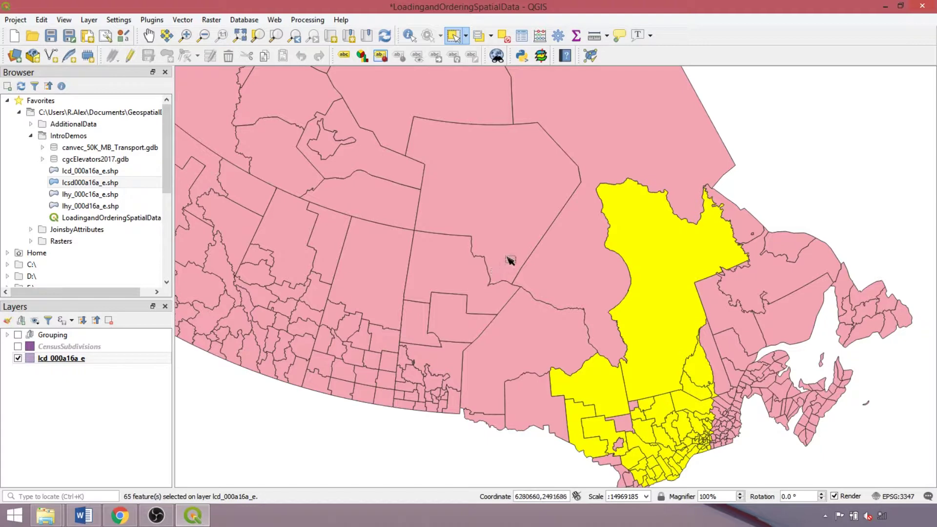
{"action": "left_click", "coordinate": [504, 39]}
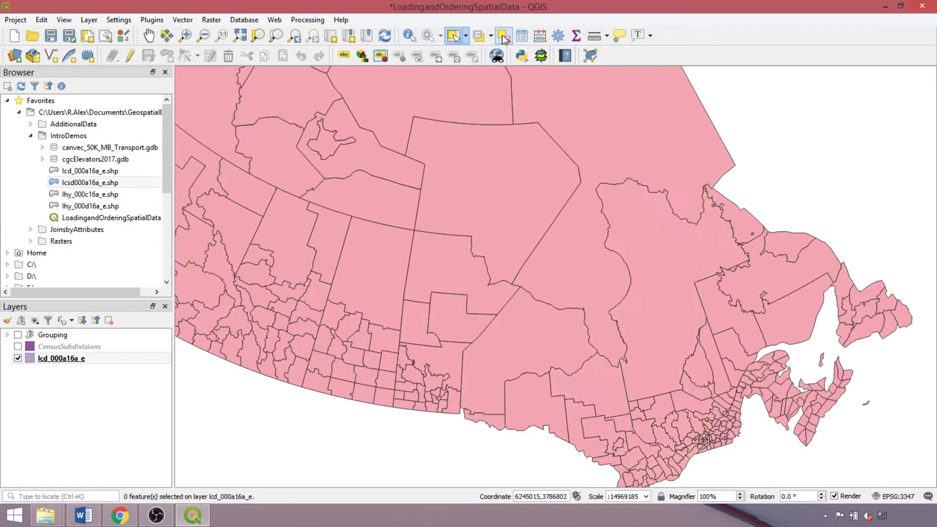
{"action": "left_click", "coordinate": [466, 36]}
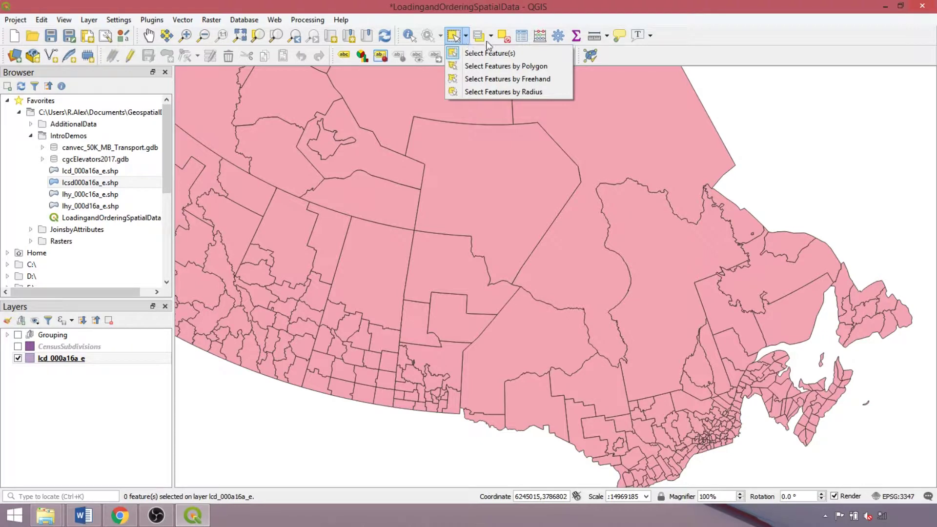
- Select 18 prairie divisions by polygon, then select divisions inside a drawn radius circle
{"action": "left_click", "coordinate": [518, 67]}
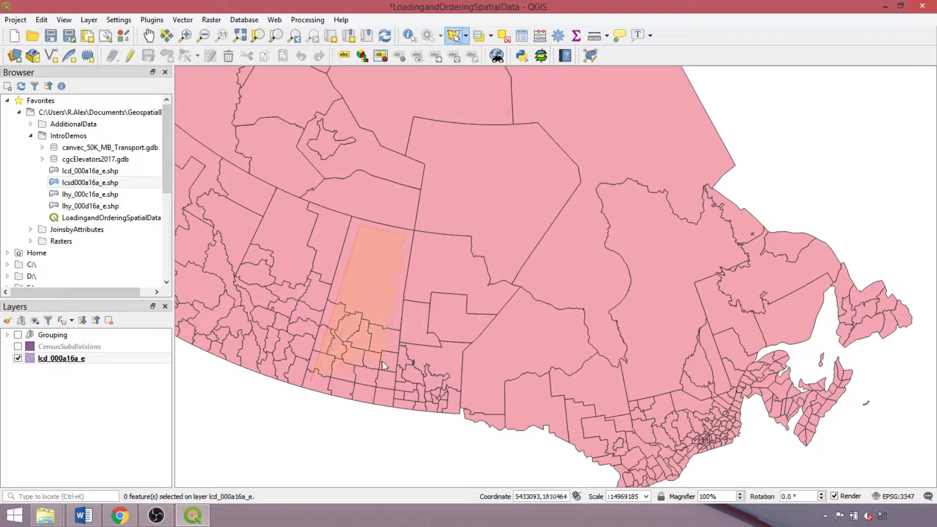
{"action": "right_click", "coordinate": [388, 406]}
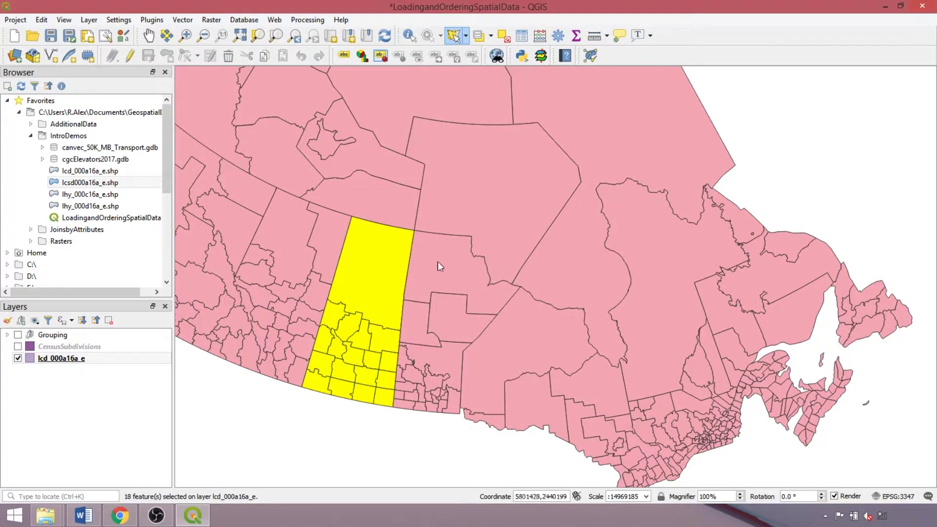
{"action": "left_click", "coordinate": [466, 35]}
{"action": "left_click", "coordinate": [488, 90]}
{"action": "scroll", "coordinate": [717, 444], "scroll_direction": "up", "scroll_amount": 3}
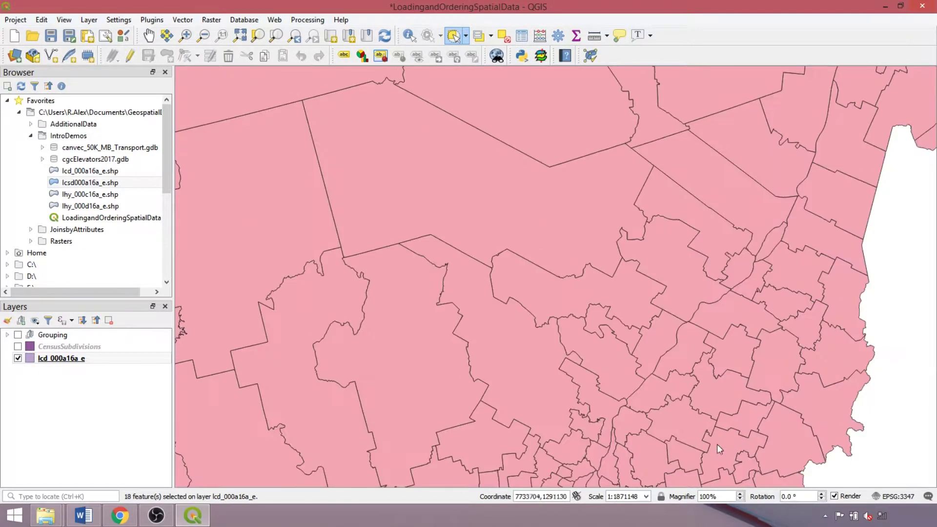
{"action": "left_click", "coordinate": [619, 358]}
{"action": "left_click", "coordinate": [704, 420]}
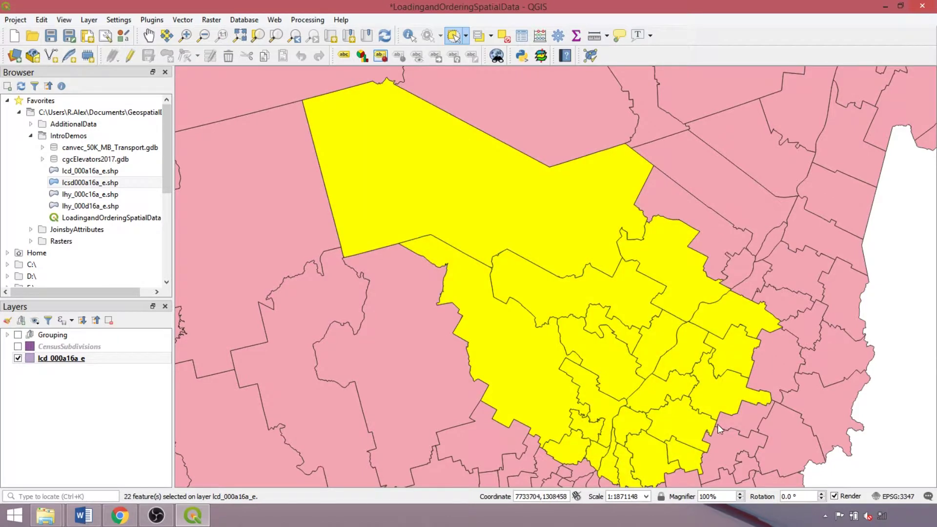
- Select by a 35000 radius, then clear the selection and zoom to full extent
{"action": "left_click", "coordinate": [709, 426]}
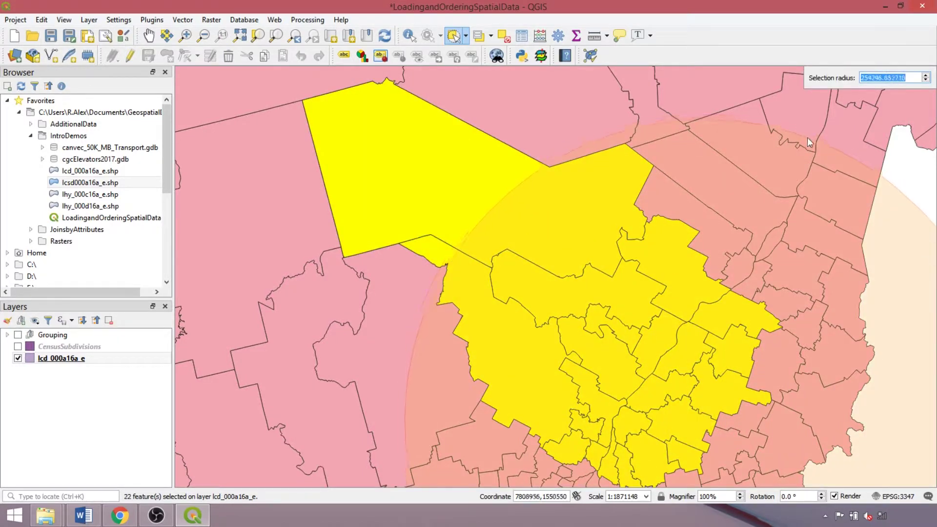
{"action": "left_click_drag", "start_coordinate": [879, 78], "coordinate": [829, 87]}
{"action": "type", "text": "35000"}
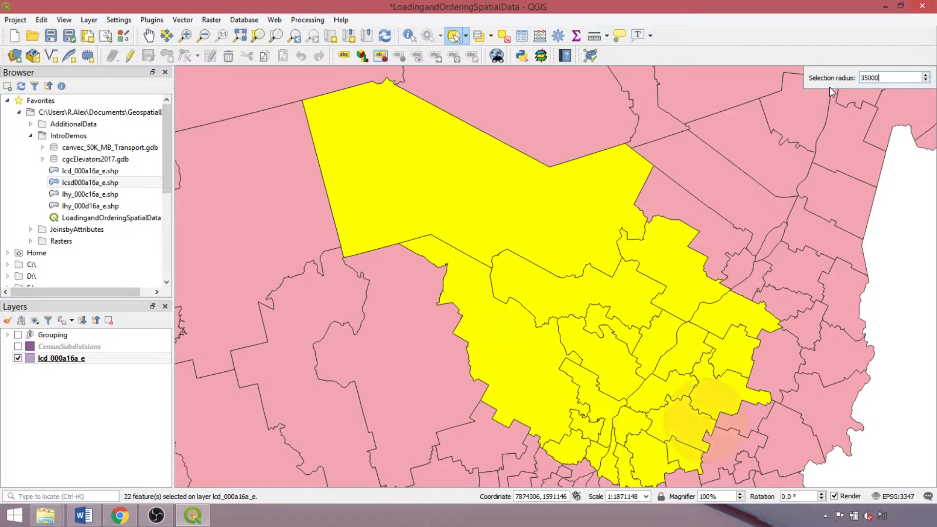
{"action": "key", "text": "Return"}
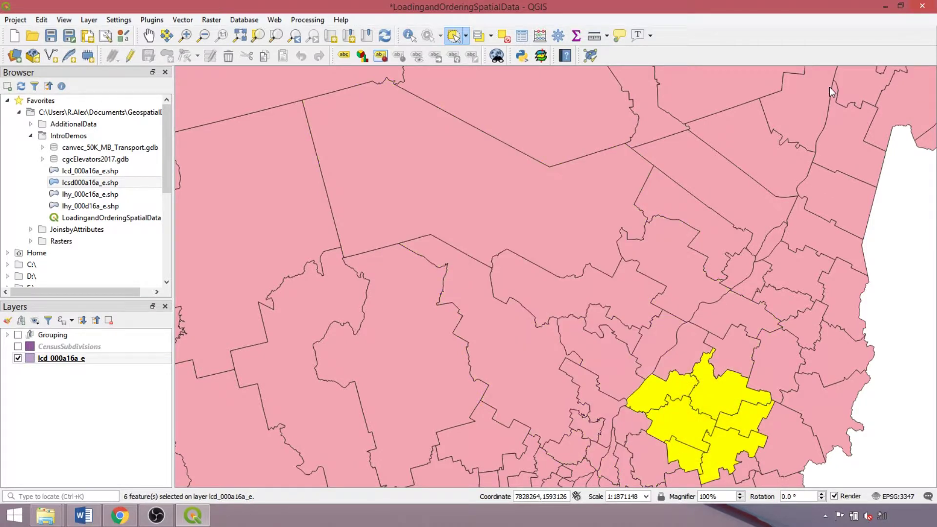
{"action": "left_click", "coordinate": [504, 39]}
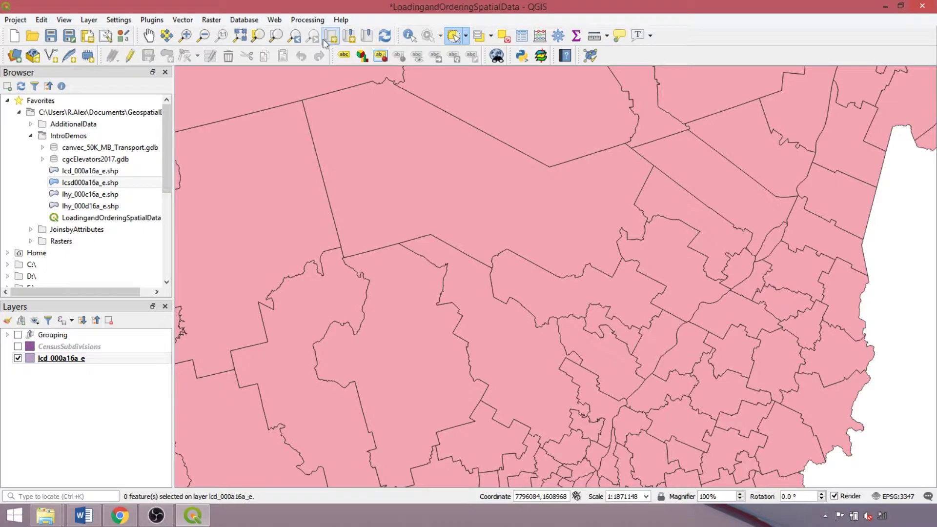
{"action": "left_click", "coordinate": [239, 35]}
- Identify the Cochrane division and expand its (Derived) measurements
{"action": "left_click", "coordinate": [409, 40]}
{"action": "left_click", "coordinate": [600, 406]}
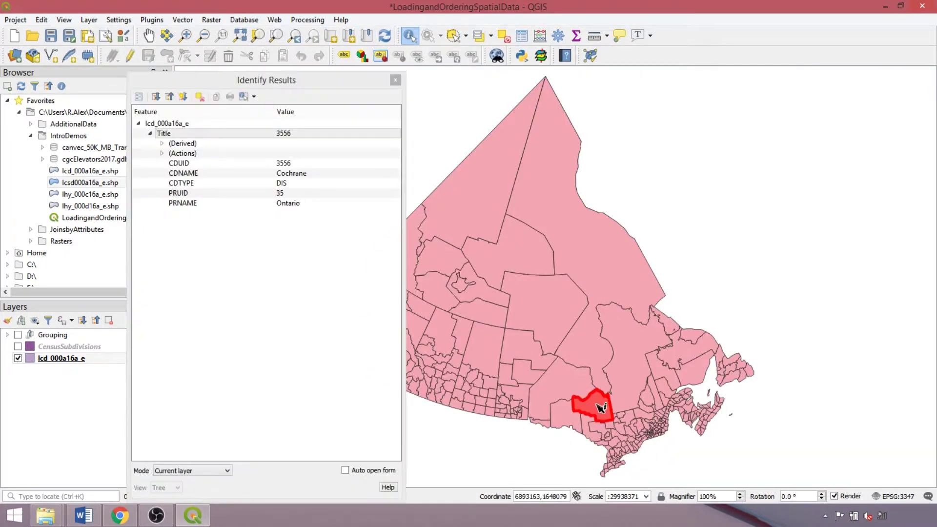
{"action": "left_click", "coordinate": [161, 144]}
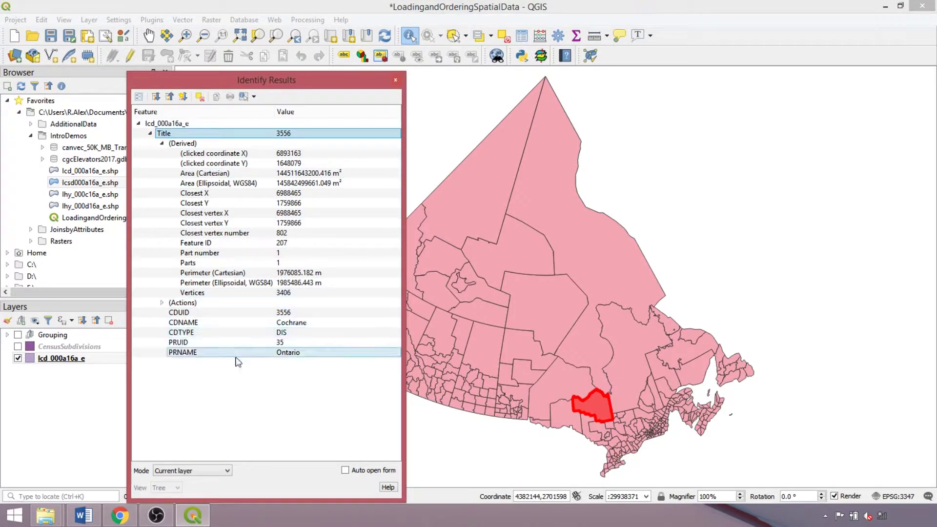
- Identify six northern Ontario divisions around Sudbury by rectangle, expanding then collapsing the results tree
{"action": "left_click", "coordinate": [560, 403]}
{"action": "left_click_drag", "start_coordinate": [559, 403], "coordinate": [596, 429]}
{"action": "left_click", "coordinate": [164, 174]}
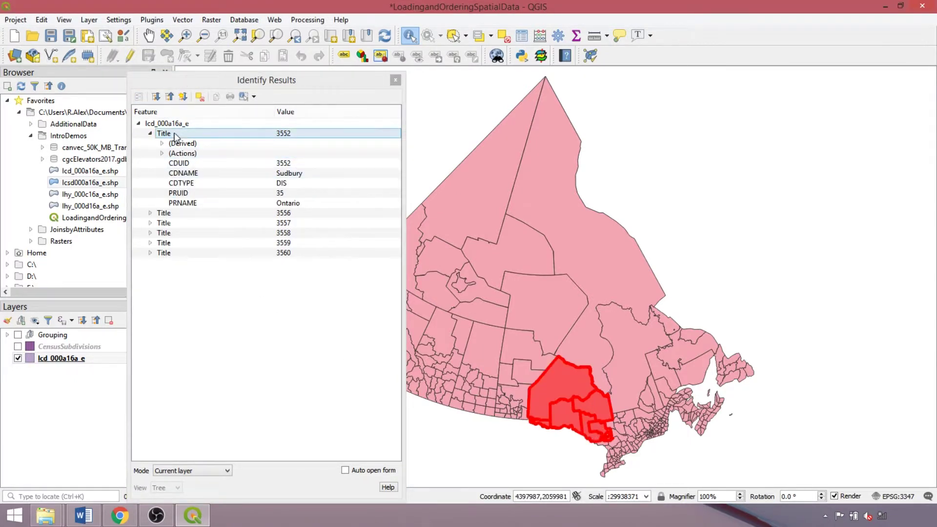
{"action": "left_click", "coordinate": [155, 97]}
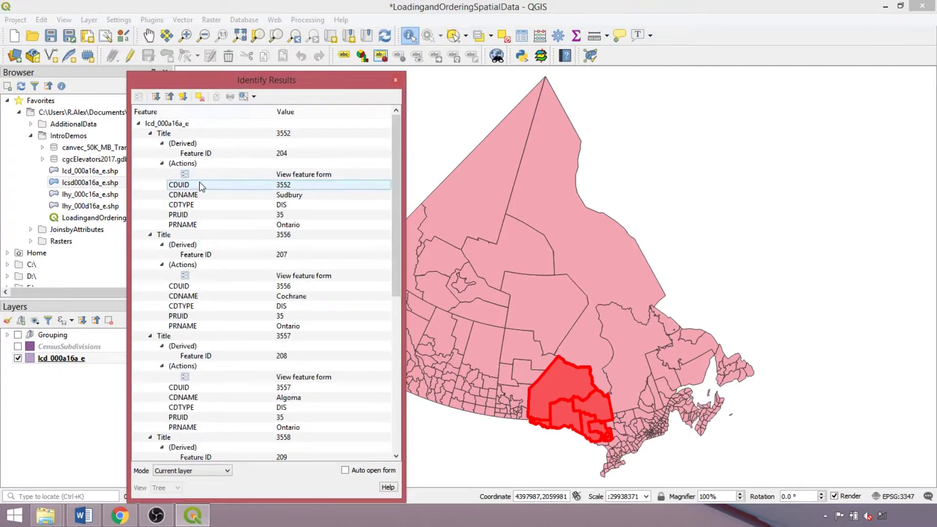
{"action": "scroll", "coordinate": [187, 197], "scroll_direction": "down", "scroll_amount": 9}
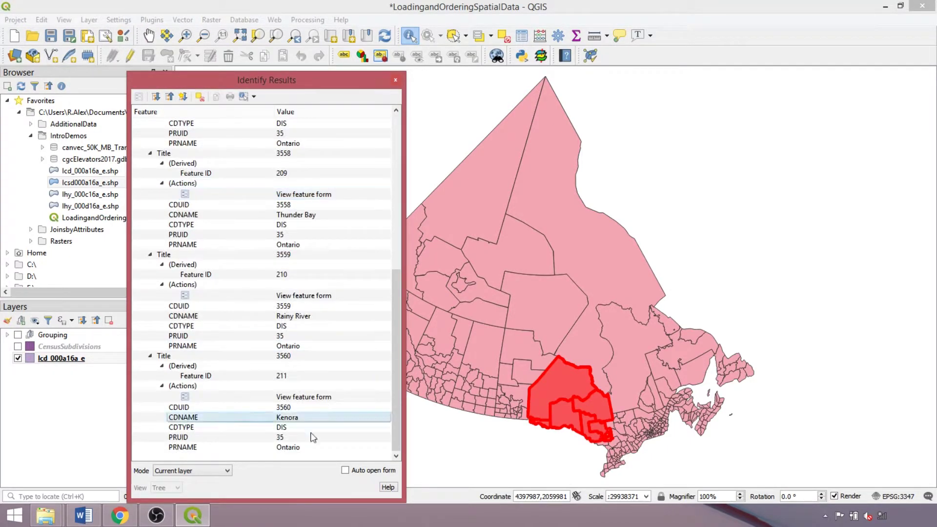
{"action": "scroll", "coordinate": [173, 126], "scroll_direction": "up", "scroll_amount": 3}
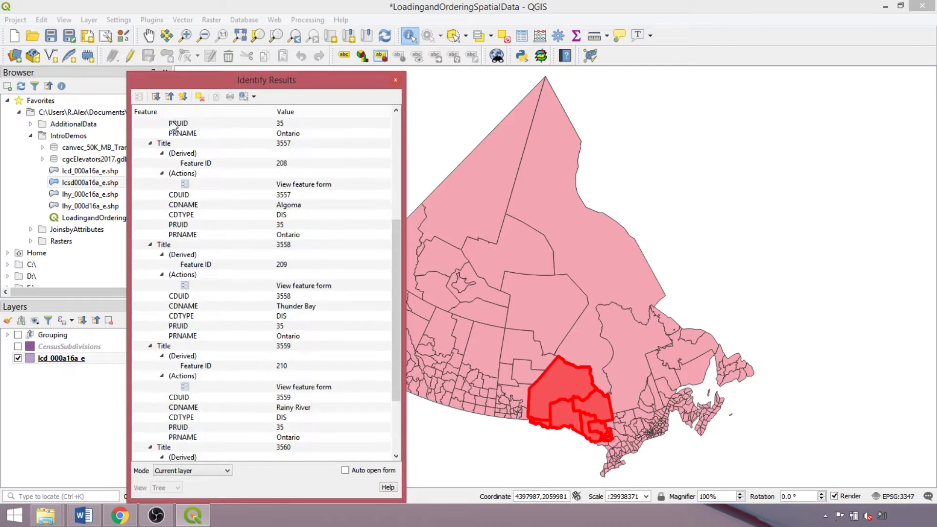
{"action": "left_click", "coordinate": [169, 97]}
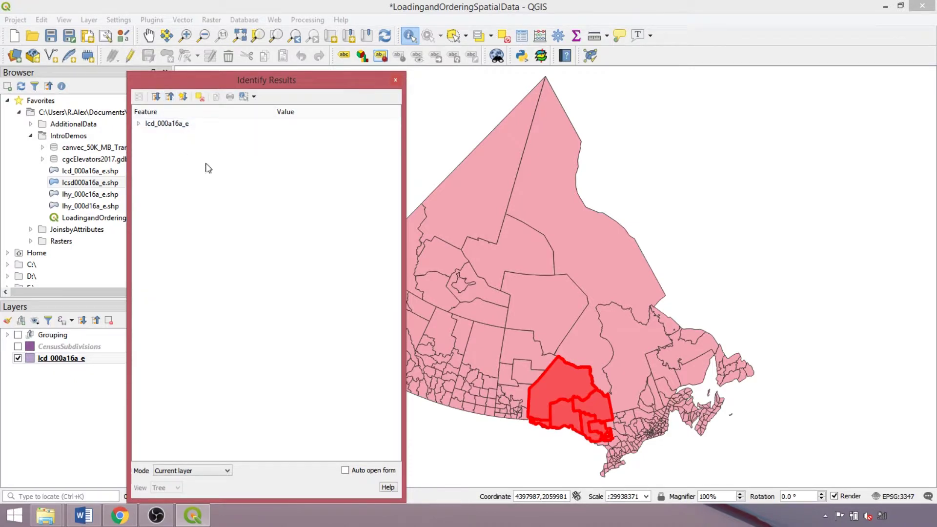
- Show CensusSubdivisions and Identify All at Cochrane, expanding its seven census subdivisions
{"action": "left_click", "coordinate": [18, 346]}
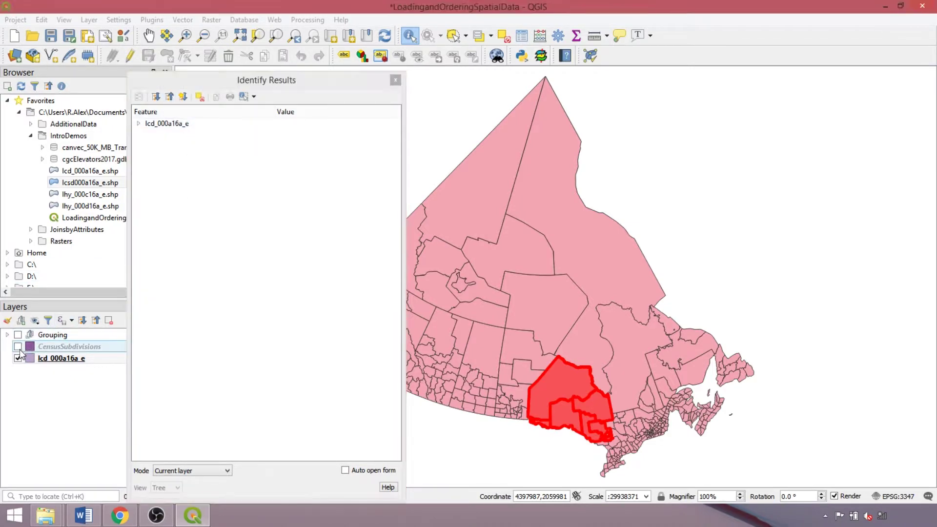
{"action": "right_click", "coordinate": [599, 413]}
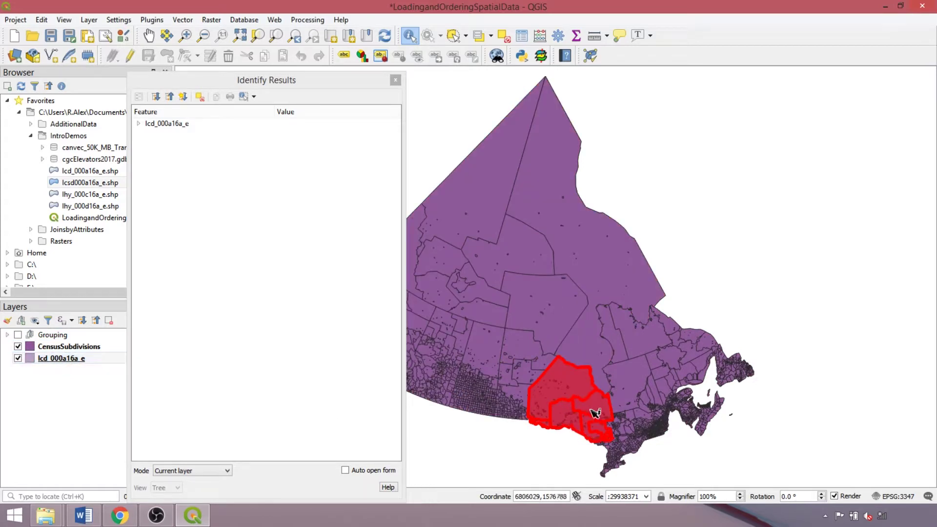
{"action": "left_click", "coordinate": [642, 452]}
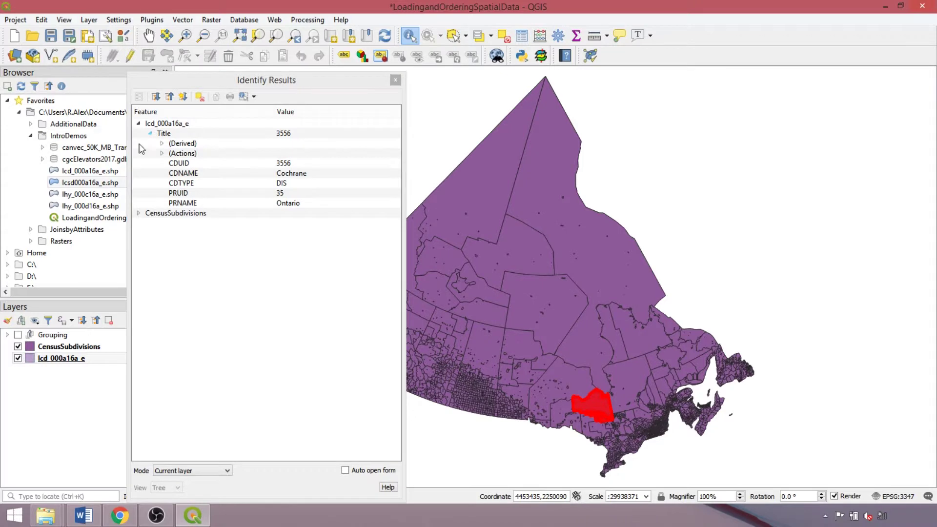
{"action": "left_click", "coordinate": [138, 213]}
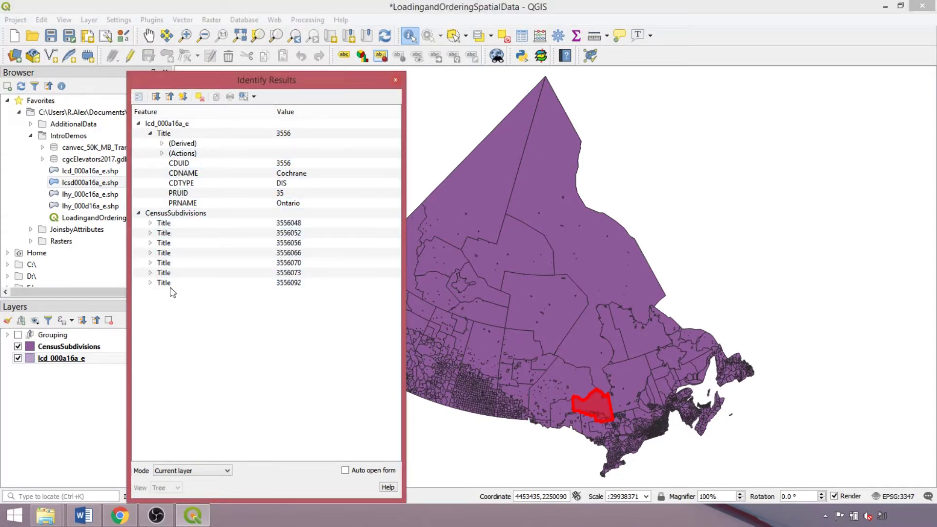
{"action": "left_click", "coordinate": [254, 97]}
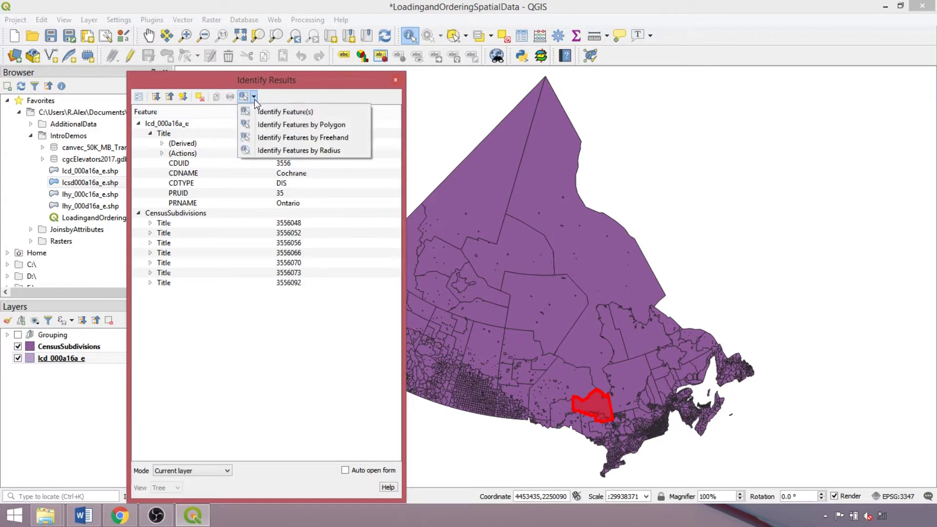
{"action": "left_click", "coordinate": [203, 472]}
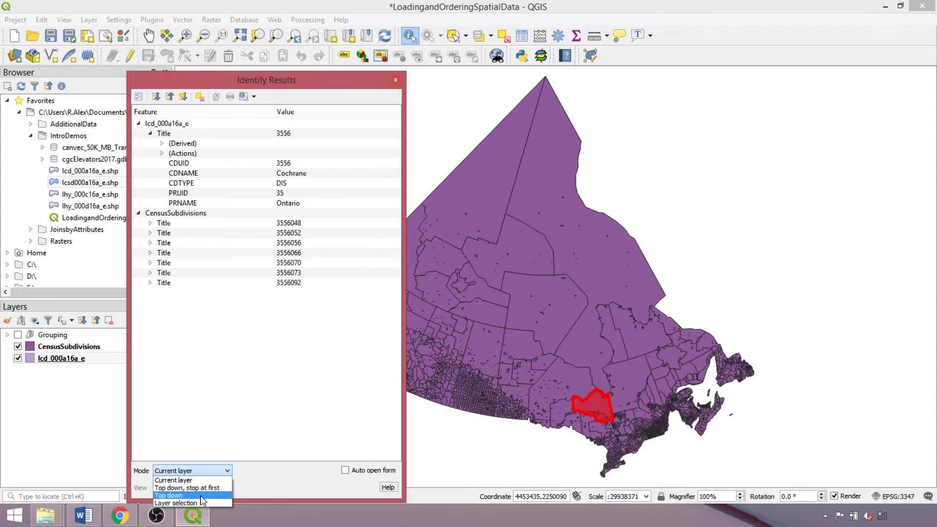
- Set identify mode to Top down, show Grouping, and identify a rectangle near the Kapiskau River
{"action": "left_click", "coordinate": [201, 495]}
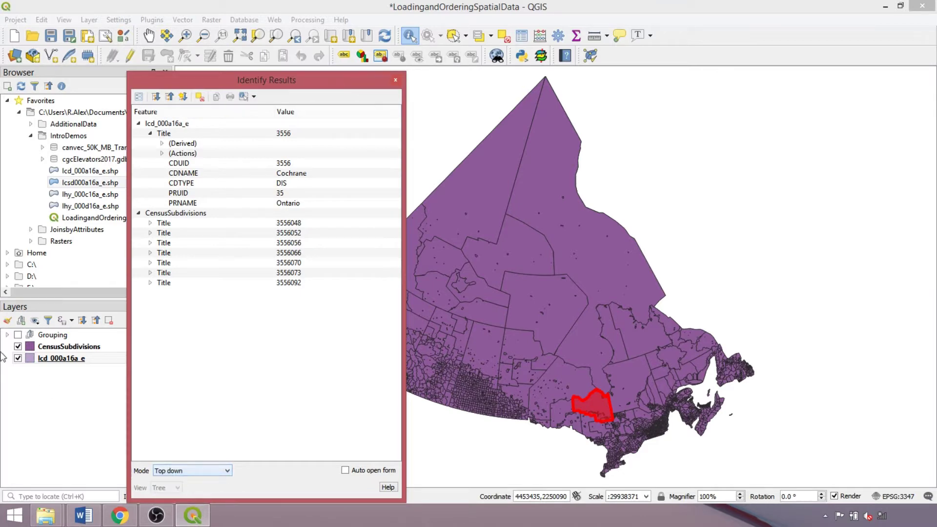
{"action": "left_click", "coordinate": [18, 336]}
{"action": "scroll", "coordinate": [595, 405], "scroll_direction": "up", "scroll_amount": 3}
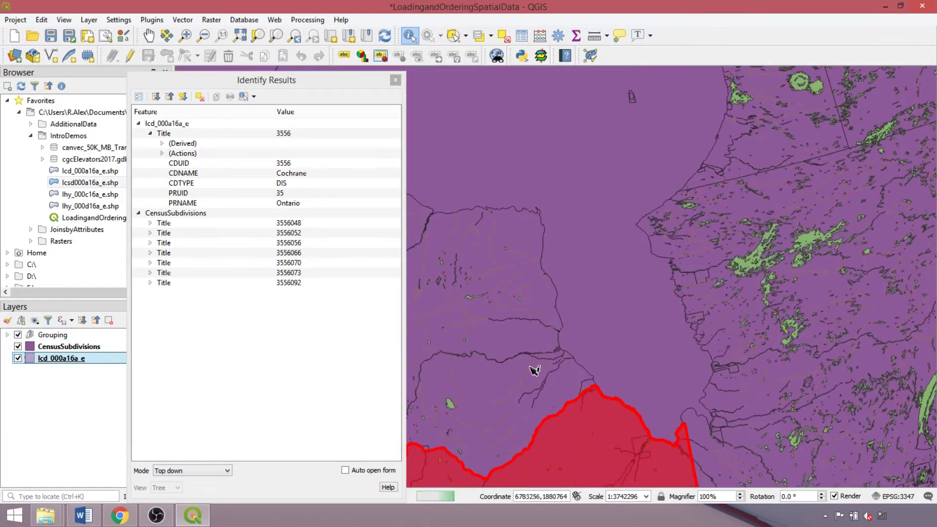
{"action": "left_click_drag", "start_coordinate": [567, 394], "coordinate": [532, 409]}
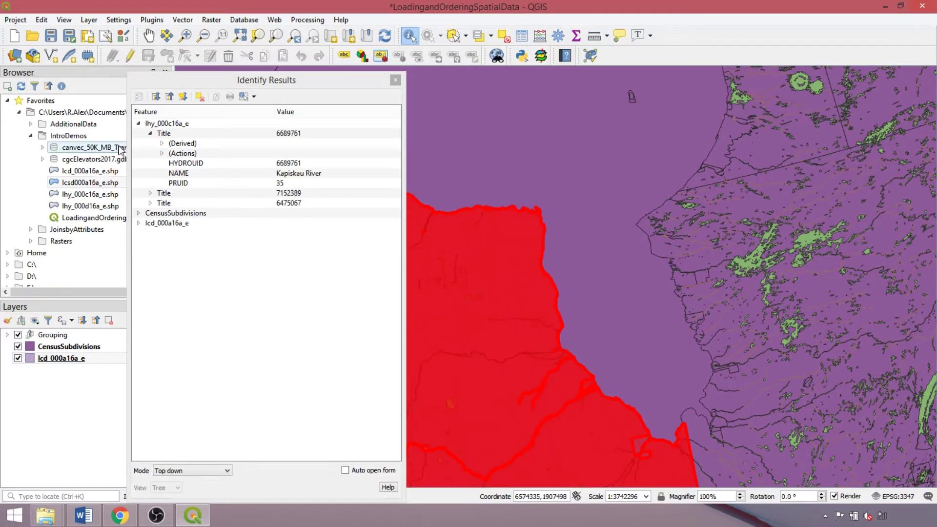
{"action": "left_click", "coordinate": [150, 133]}
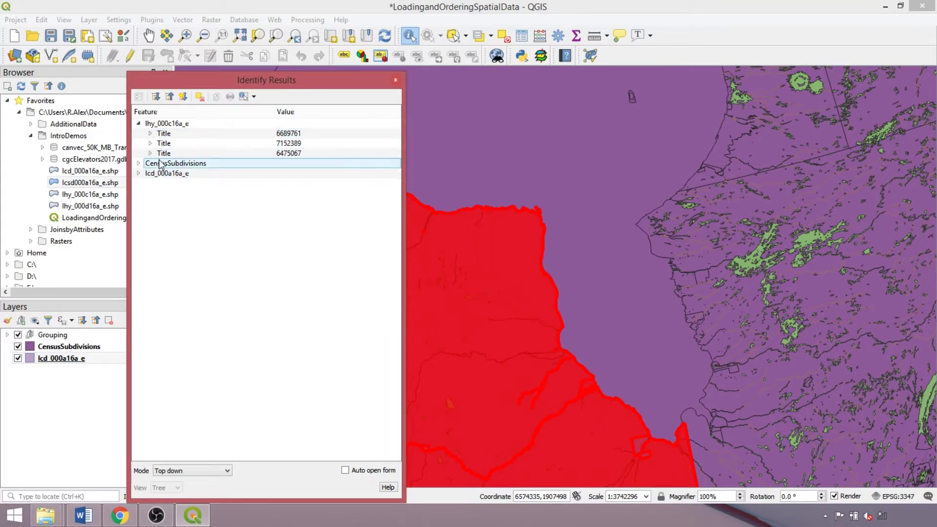
{"action": "left_click", "coordinate": [139, 124]}
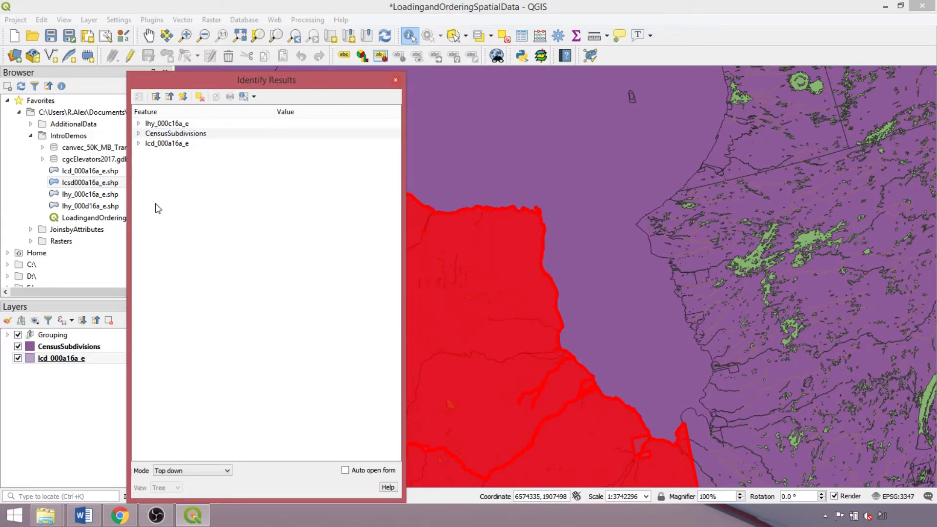